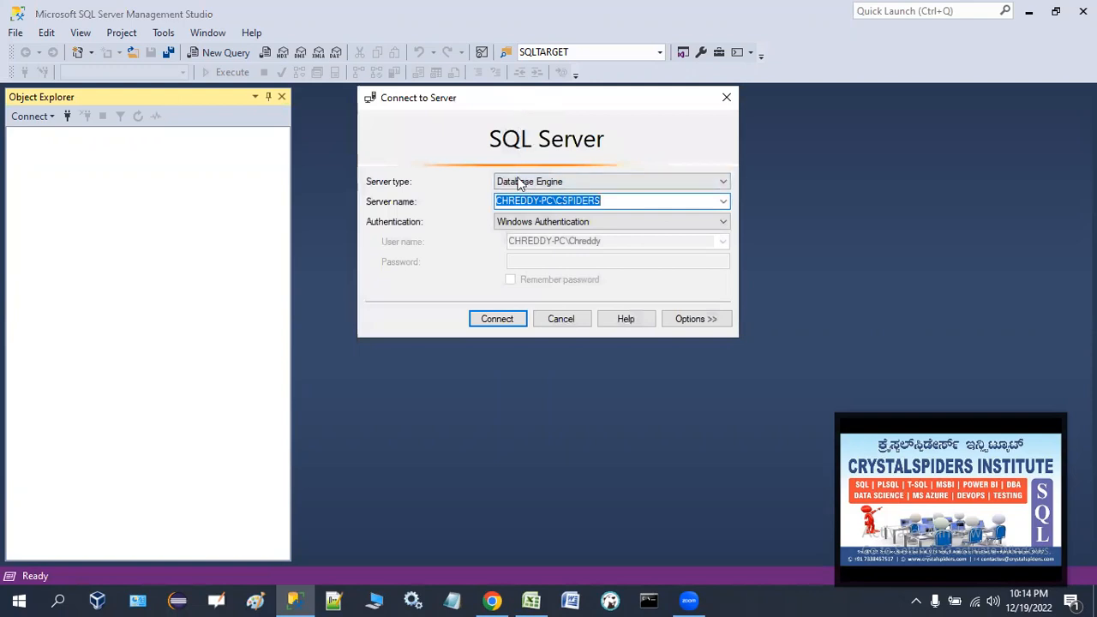
Connect to the server with Windows Authentication and expand its Security folder.
left_click(509, 394)
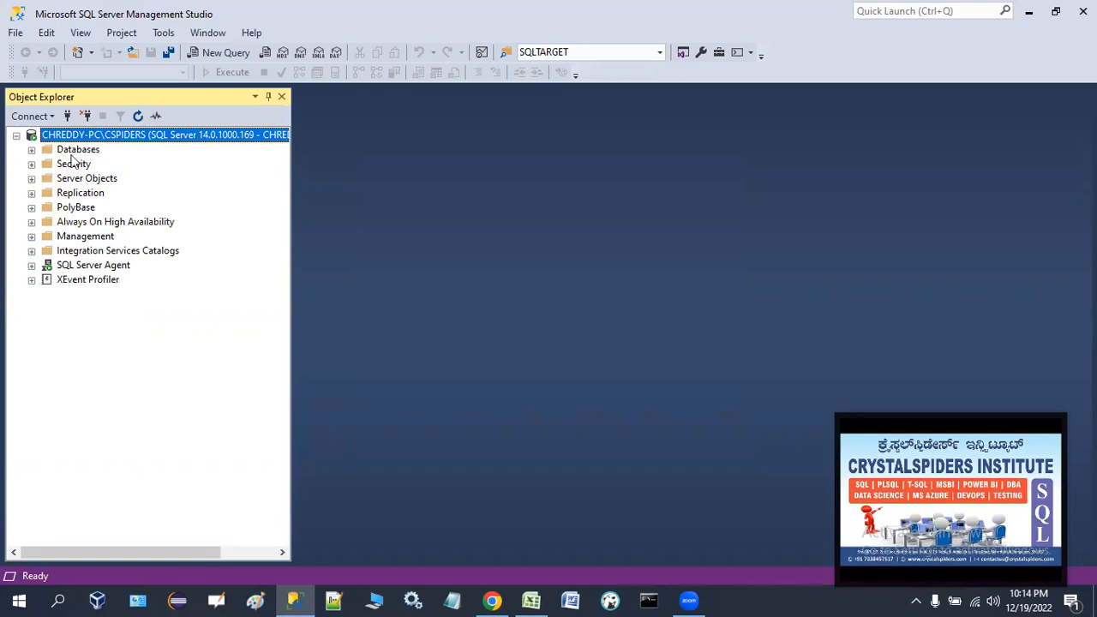
left_click(31, 164)
left_click(83, 180)
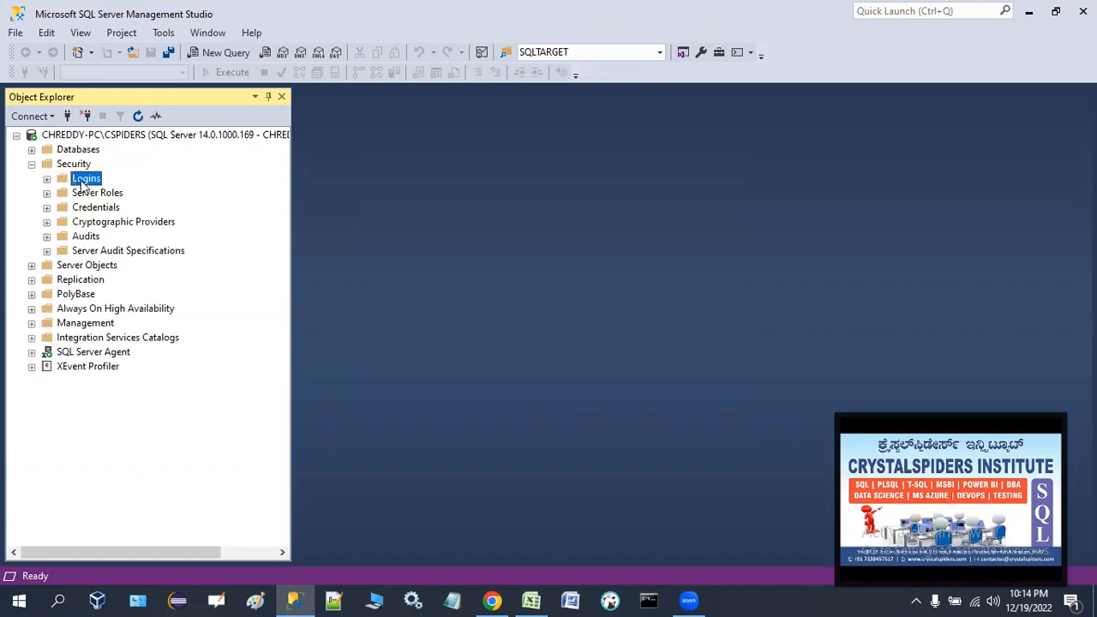
Start a new login named jackson and switch it to SQL Server authentication.
right_click(93, 180)
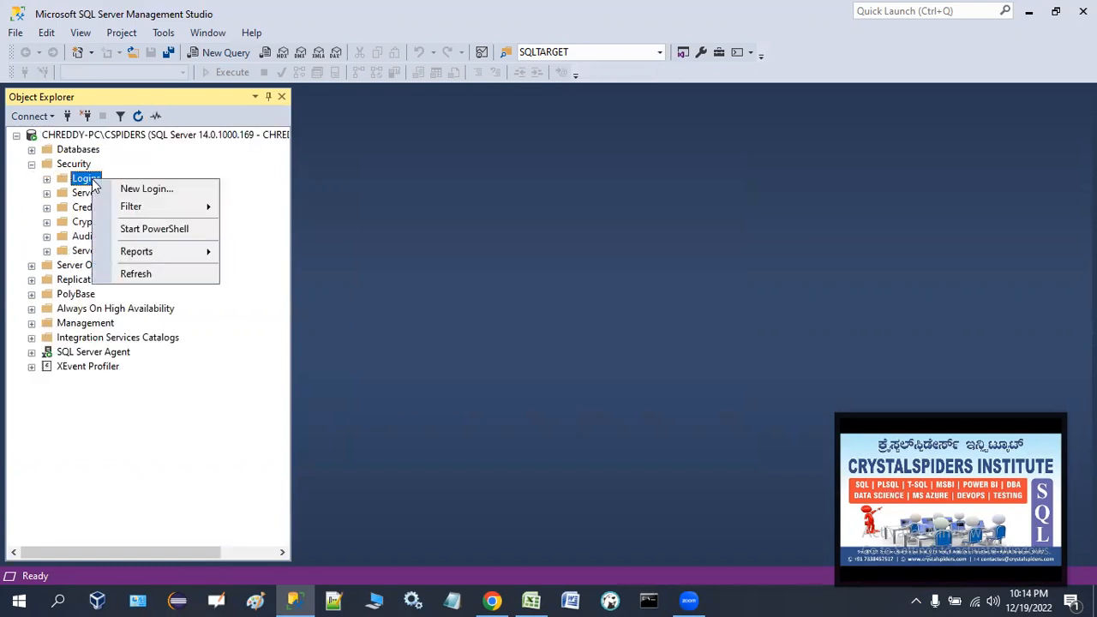
left_click(146, 187)
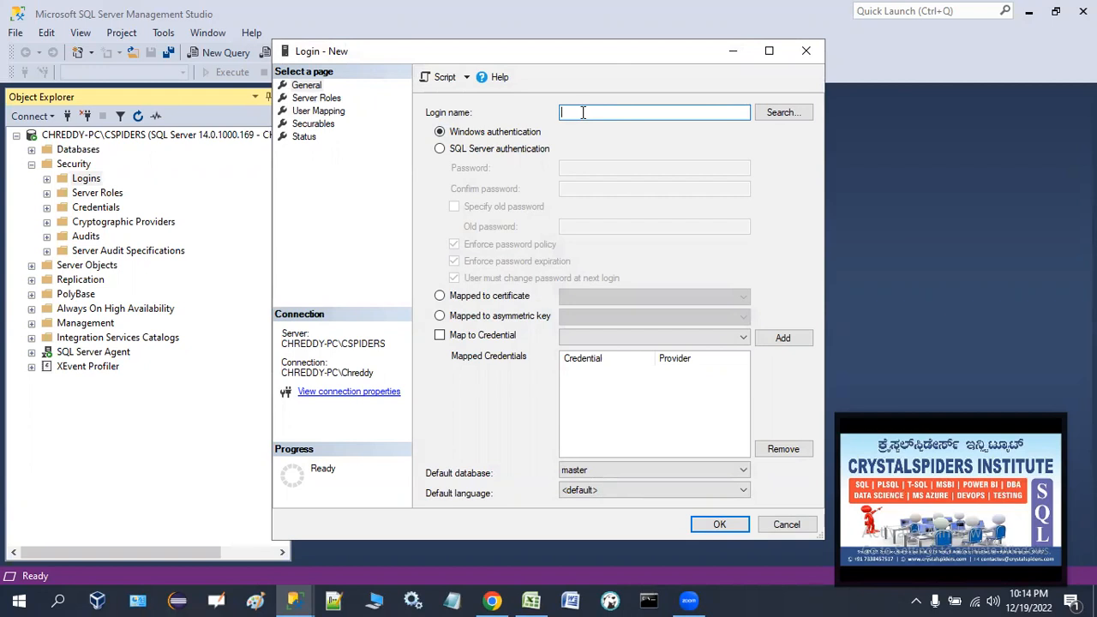
type("jackson")
left_click(480, 151)
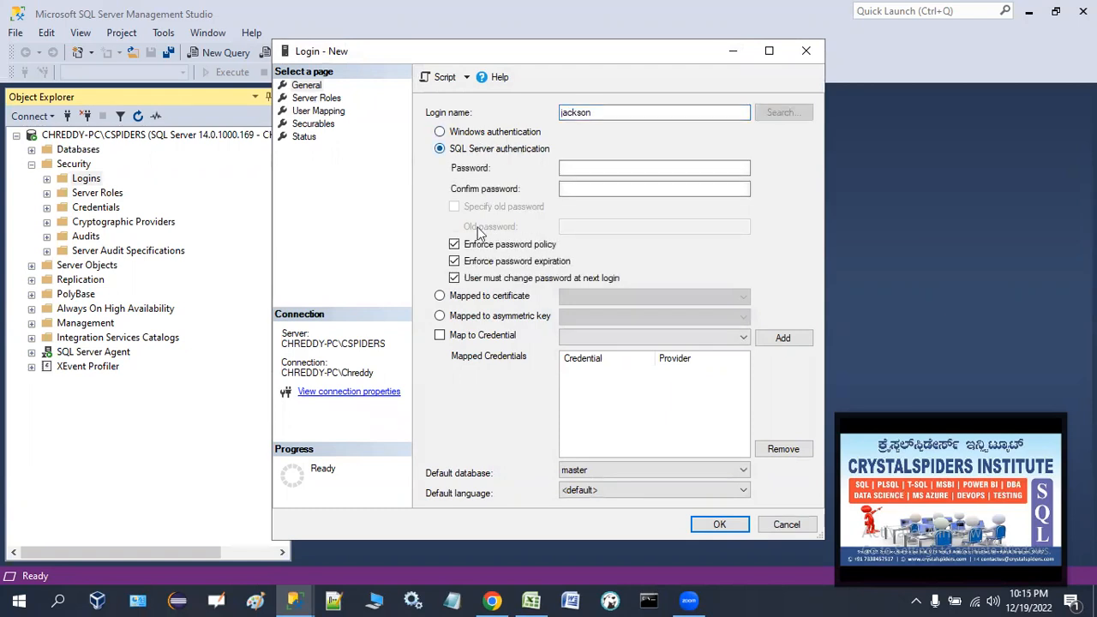
Enter and confirm the login's password, and turn off Enforce password policy.
left_click(585, 167)
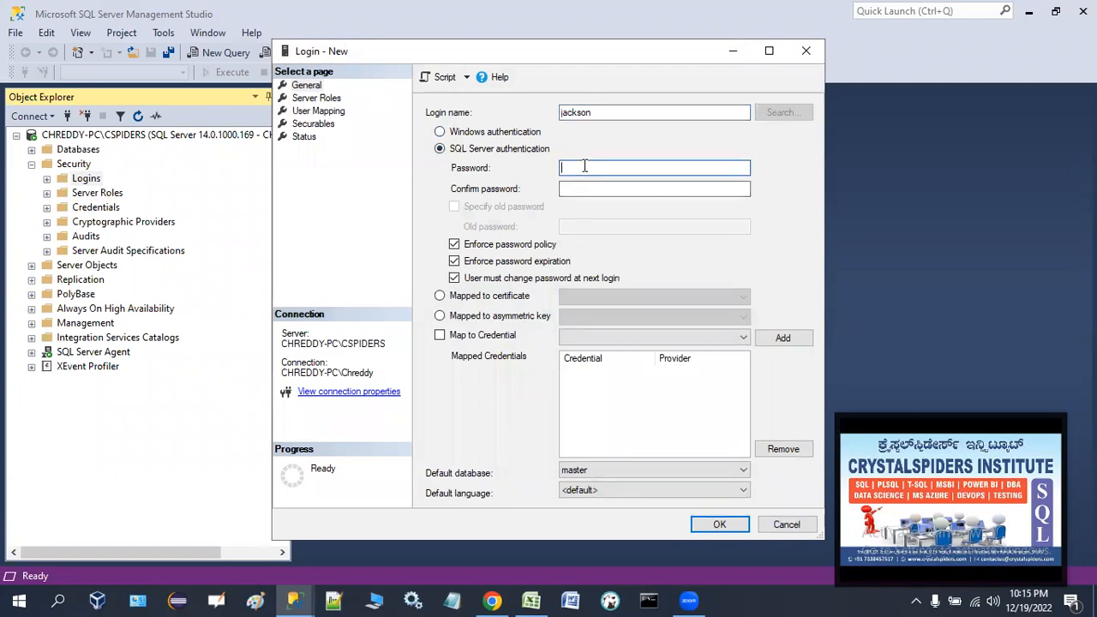
key("Tab")
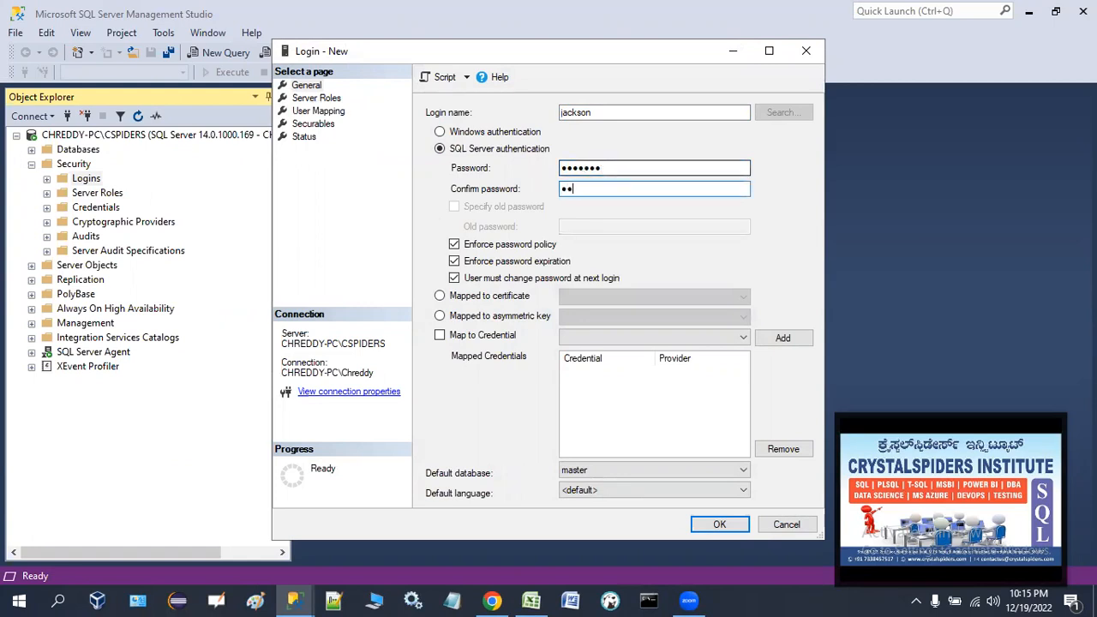
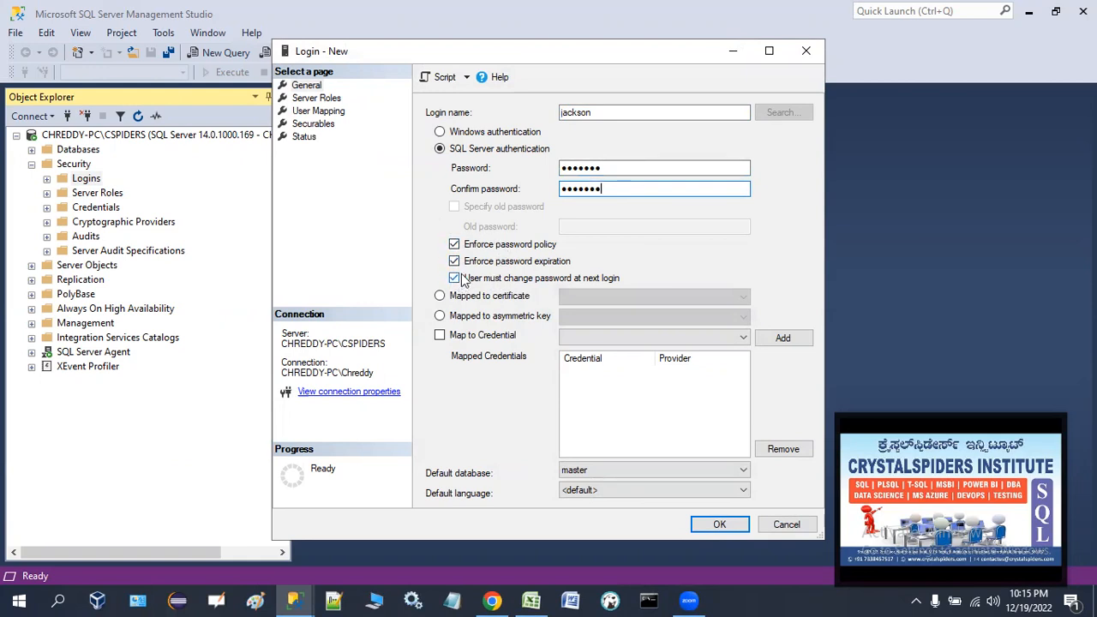
left_click(455, 245)
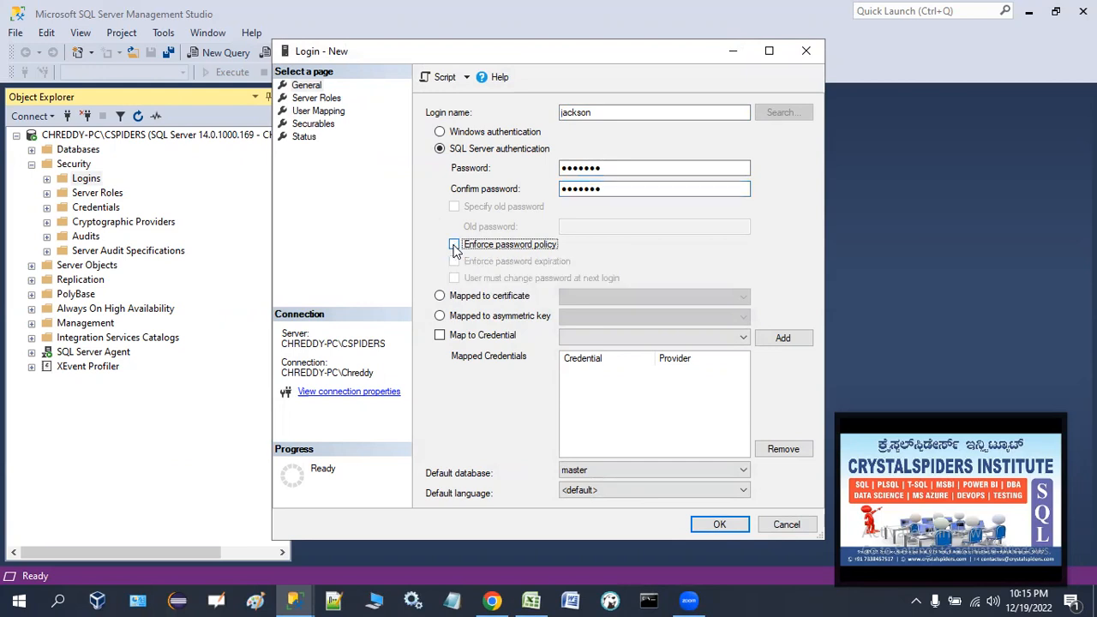
Grant the login the sysadmin server role and save the new login.
left_click(330, 100)
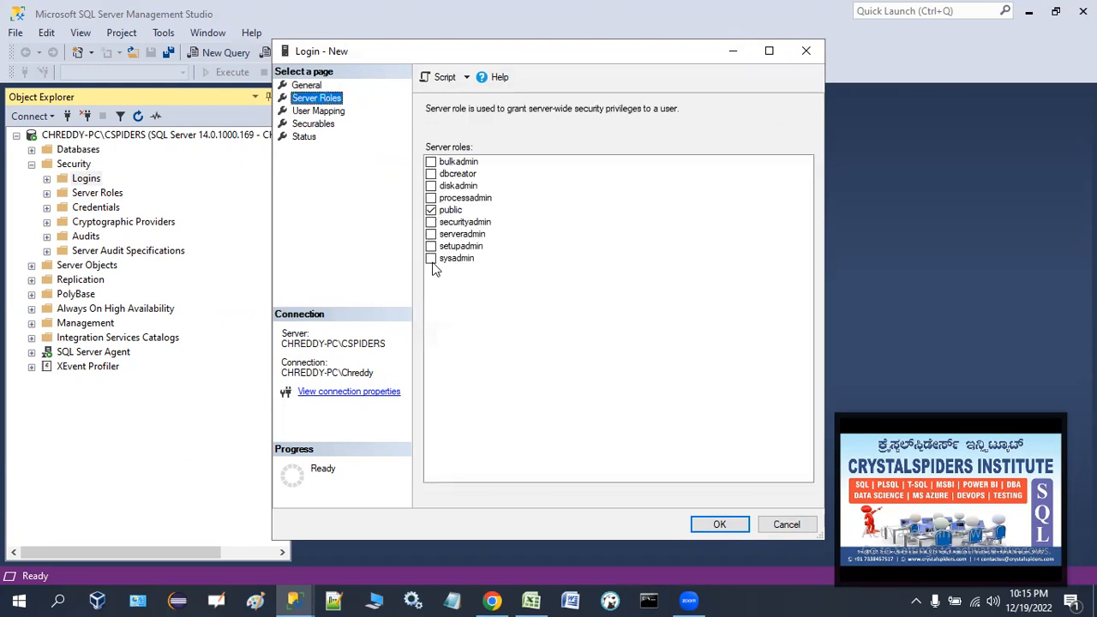
left_click(430, 259)
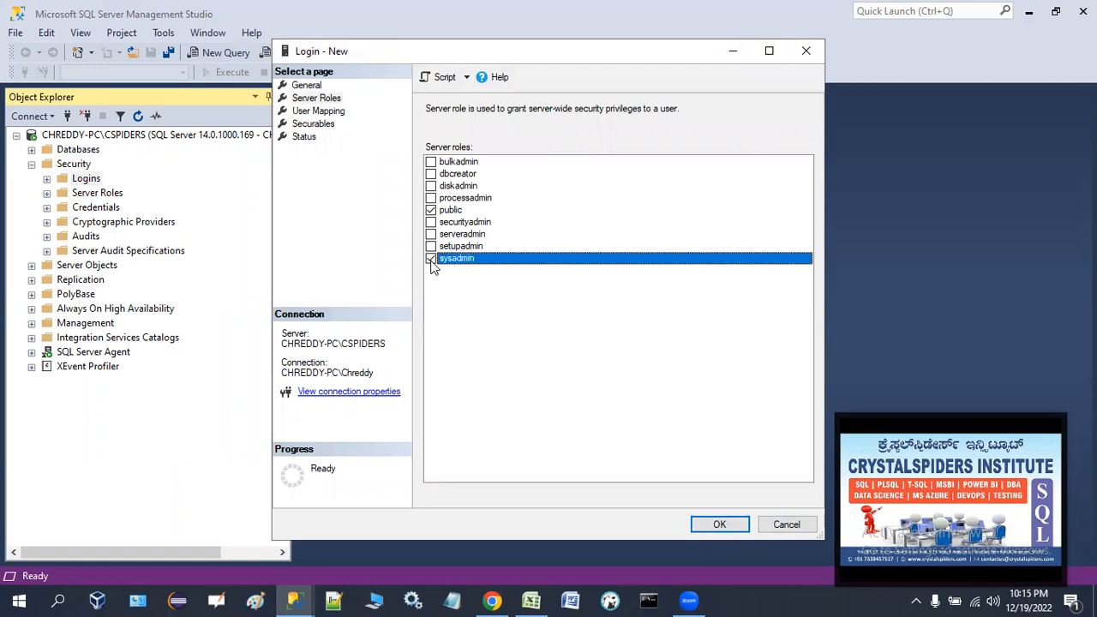
left_click(312, 86)
left_click_drag(595, 113, 556, 112)
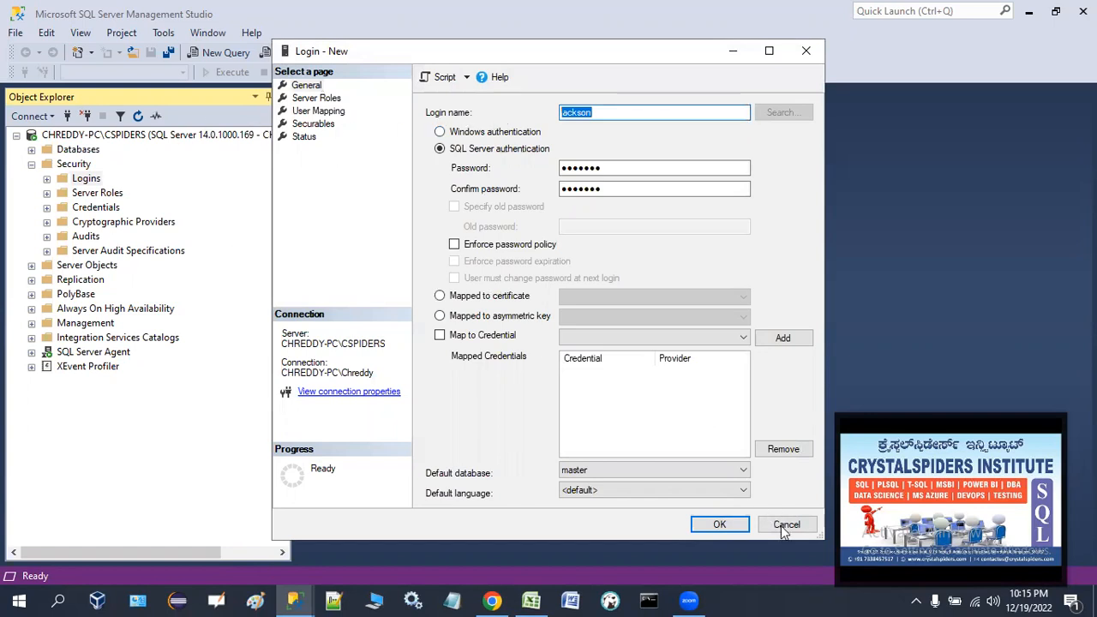
left_click(720, 525)
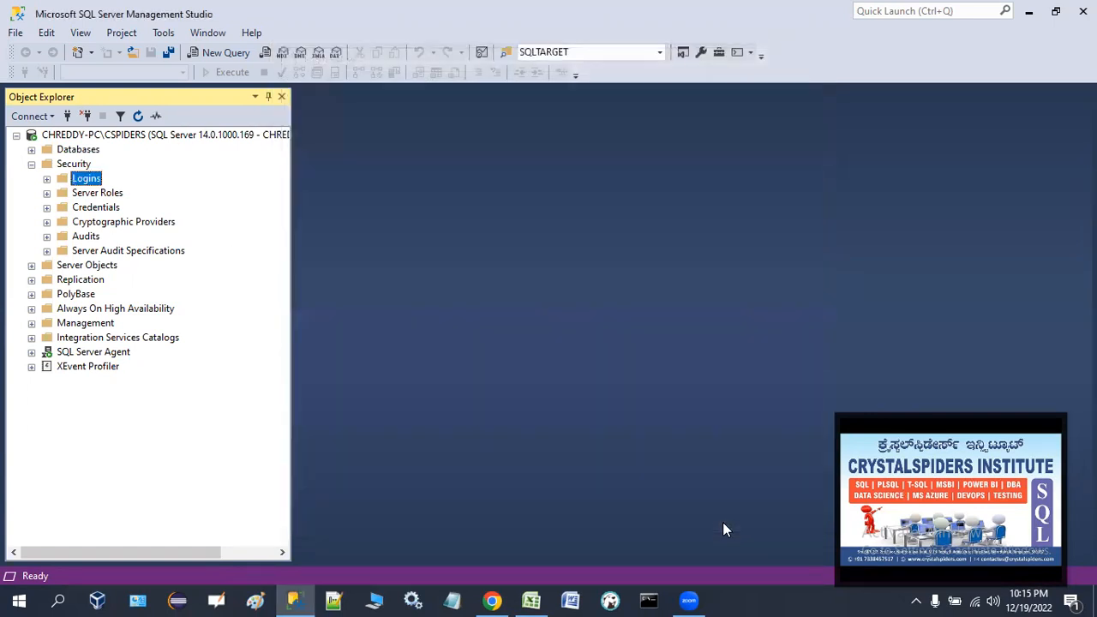
Expand the Logins folder to check for the new jackson login, then collapse Security.
left_click(48, 178)
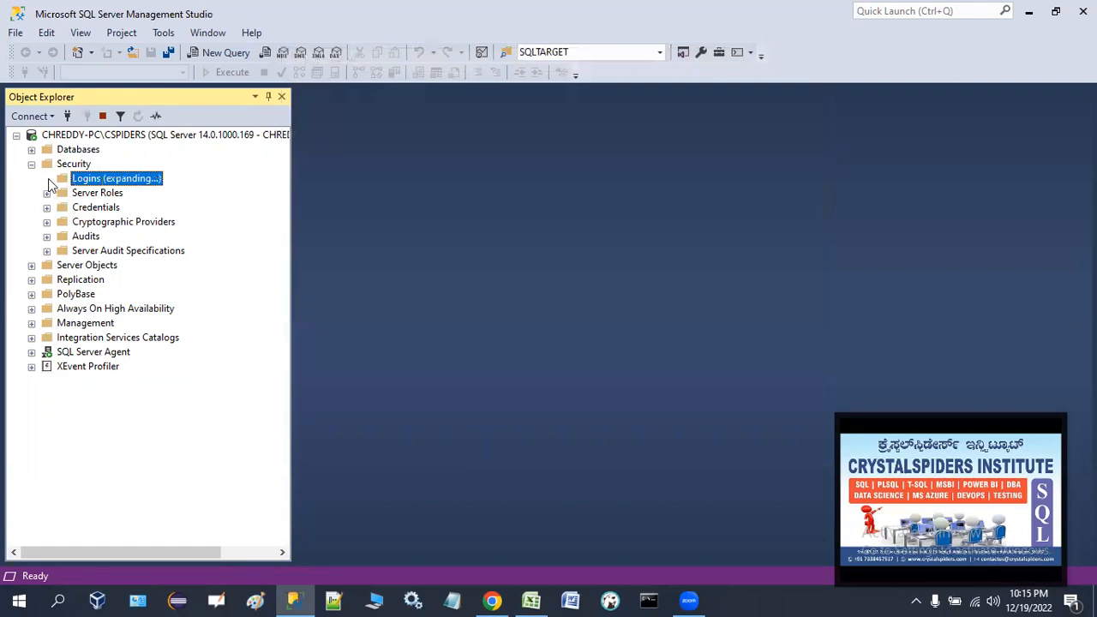
left_click(119, 309)
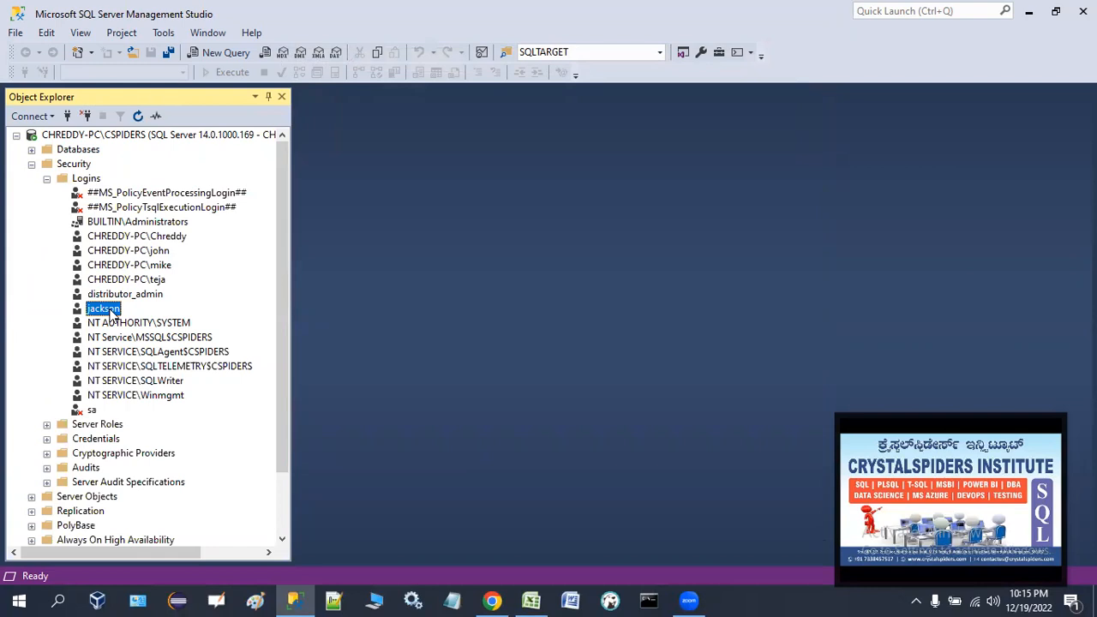
left_click(32, 164)
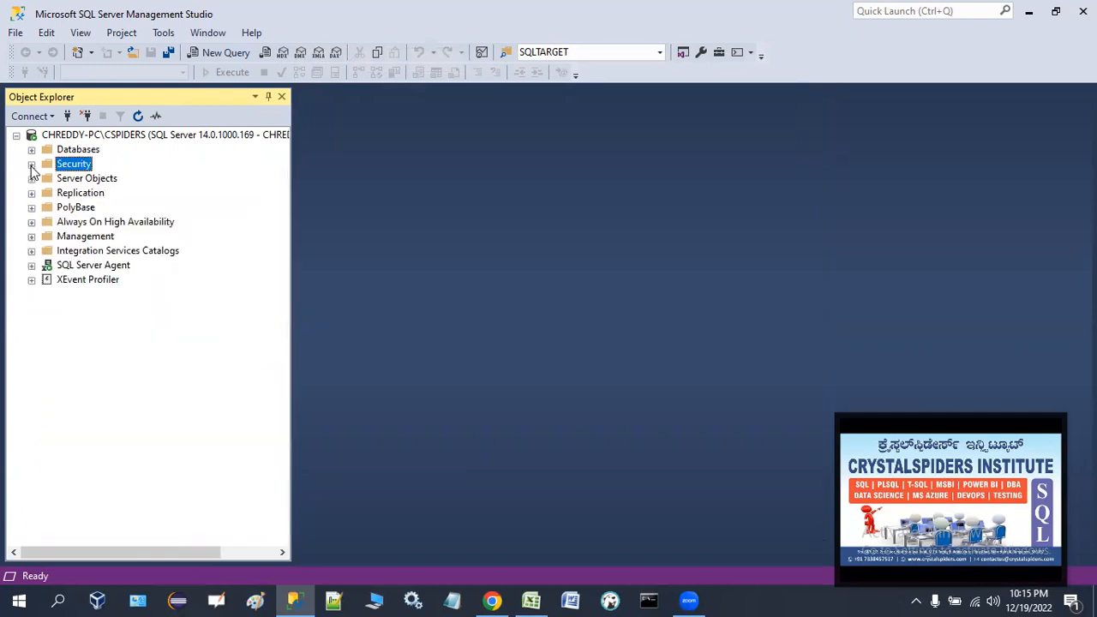
Widen the Object Explorer pane and disconnect from the server.
left_click_drag(293, 333, 341, 335)
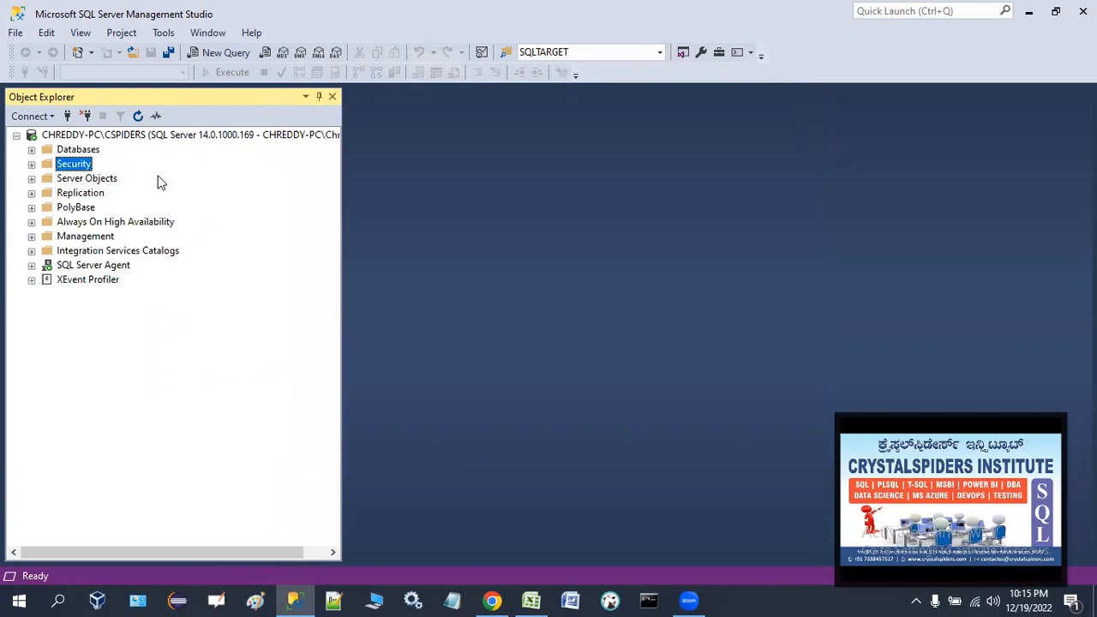
left_click(86, 116)
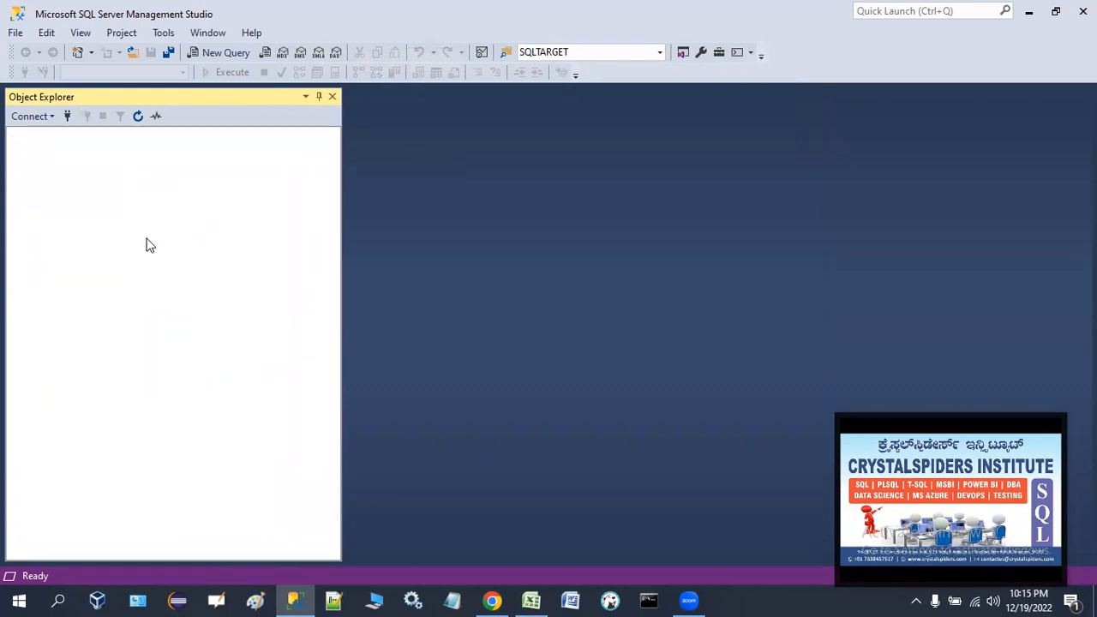
Try to connect with SQL Server Authentication using login jackson and its password.
left_click(67, 116)
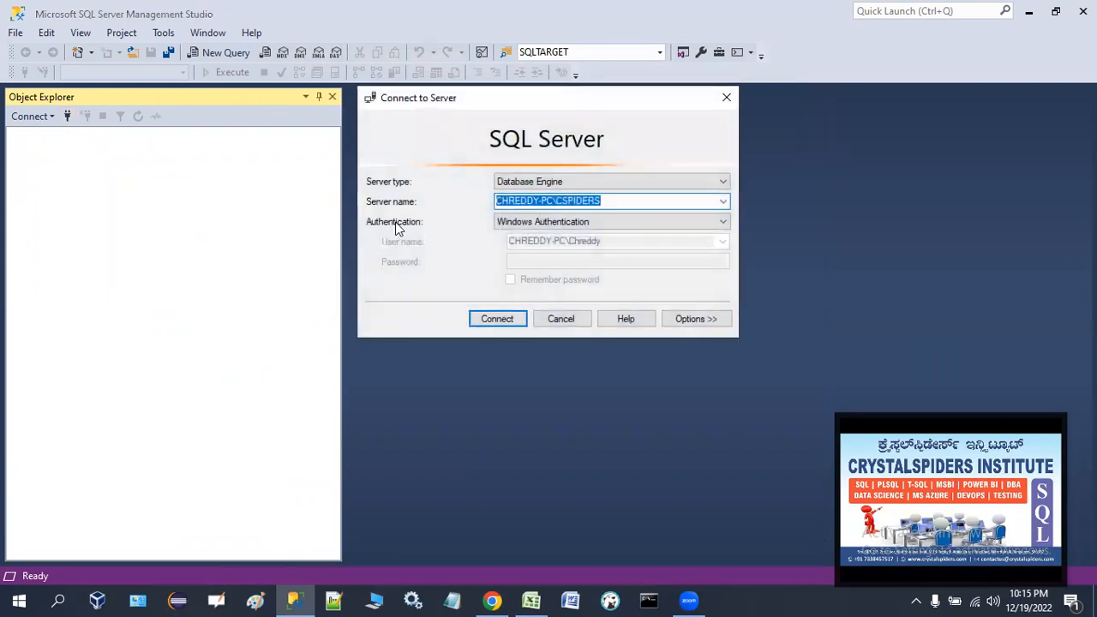
left_click(551, 222)
left_click(551, 246)
left_click(546, 242)
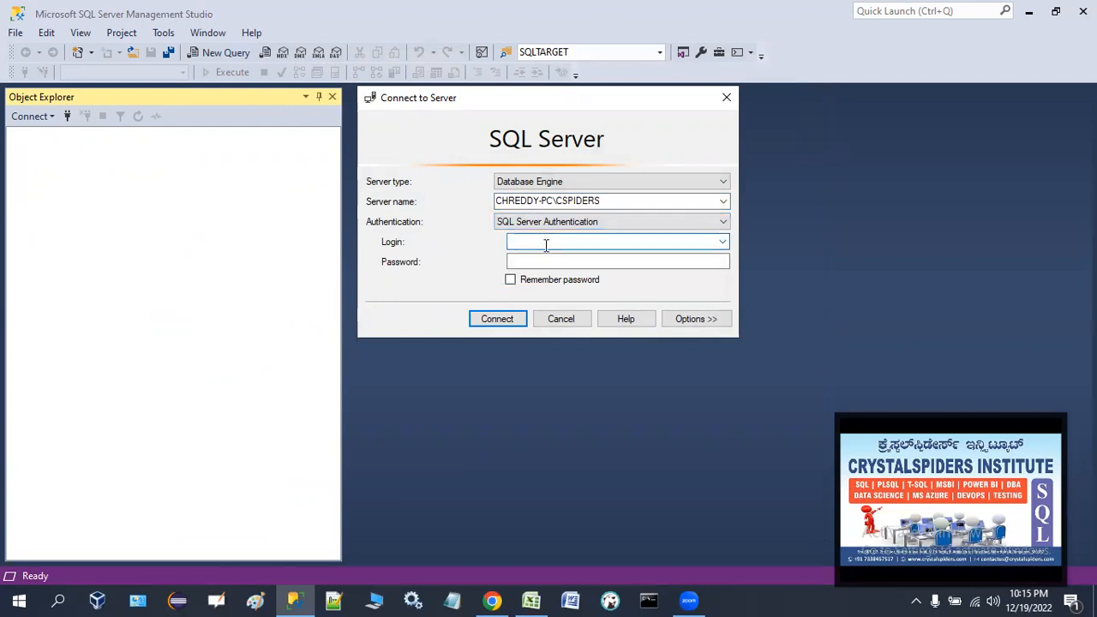
type("jackson")
key("Tab")
type("****")
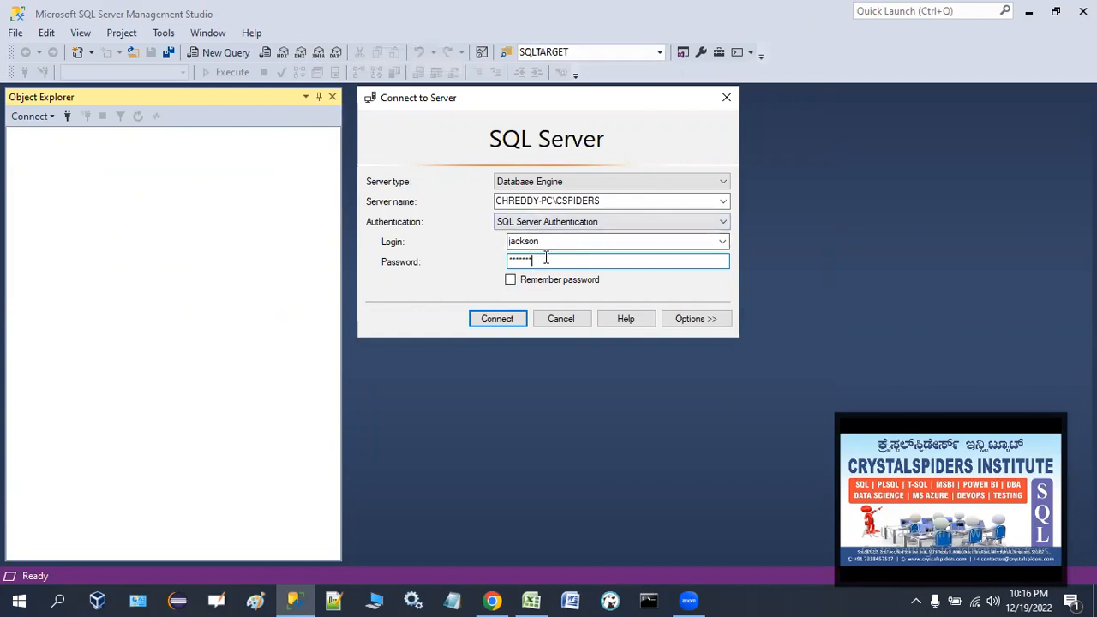
left_click(549, 242)
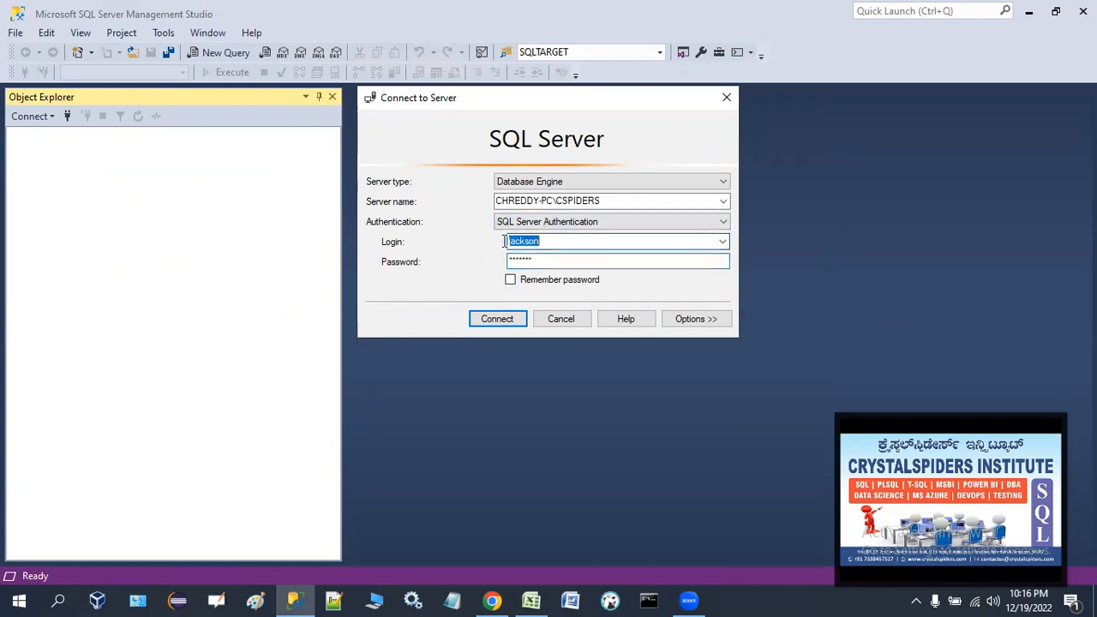
left_click(546, 261)
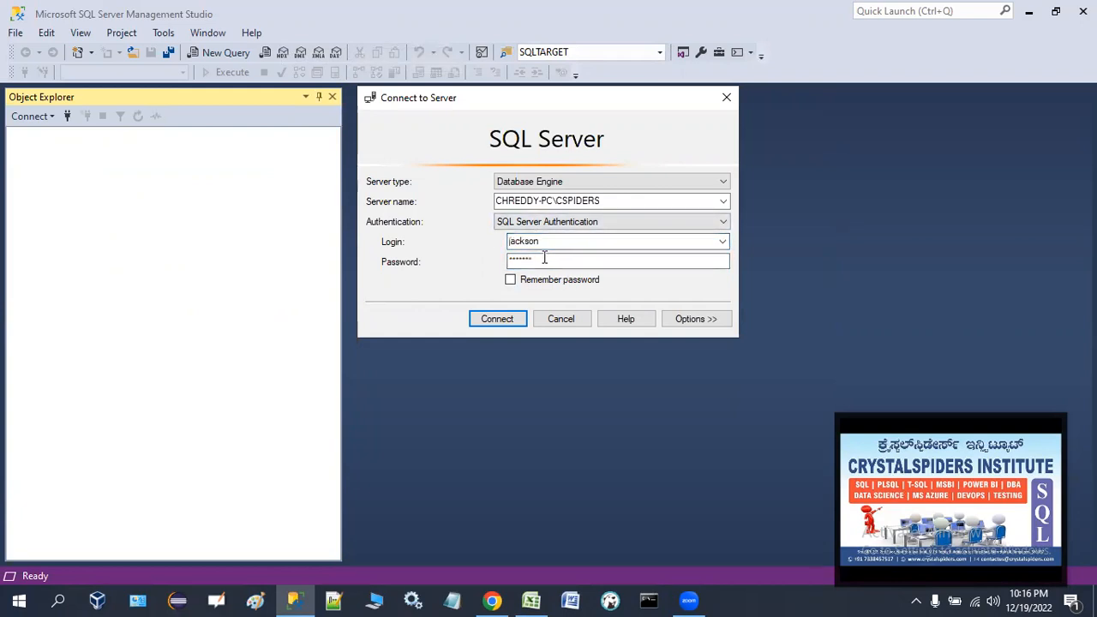
left_click(510, 319)
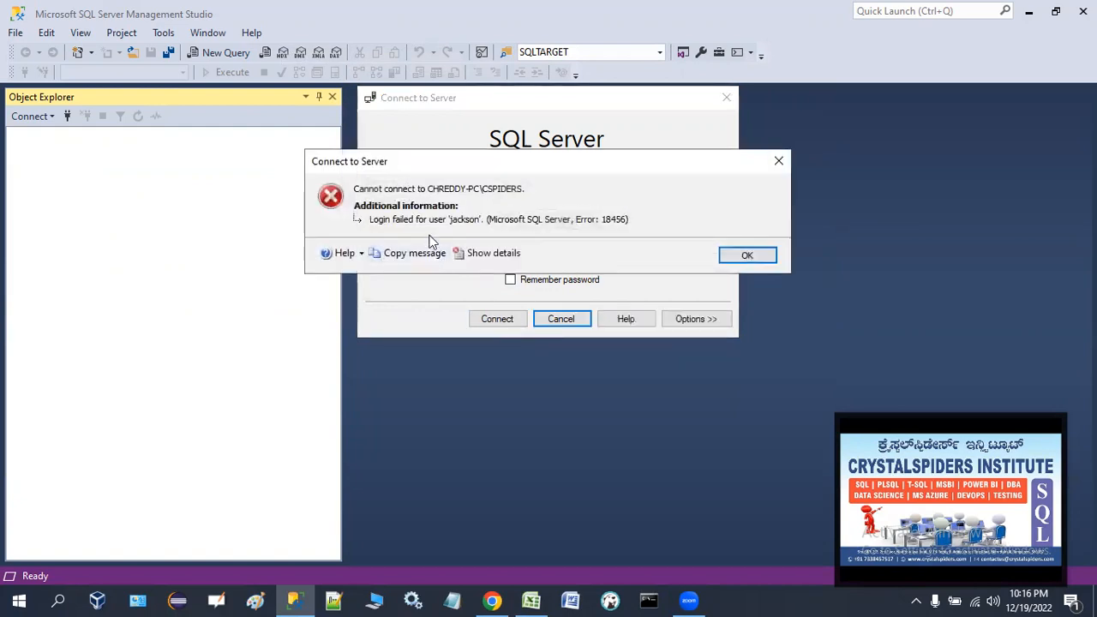
Re-enter the jackson password, retry the connection, then dismiss the error and cancel the dialog.
key("Return")
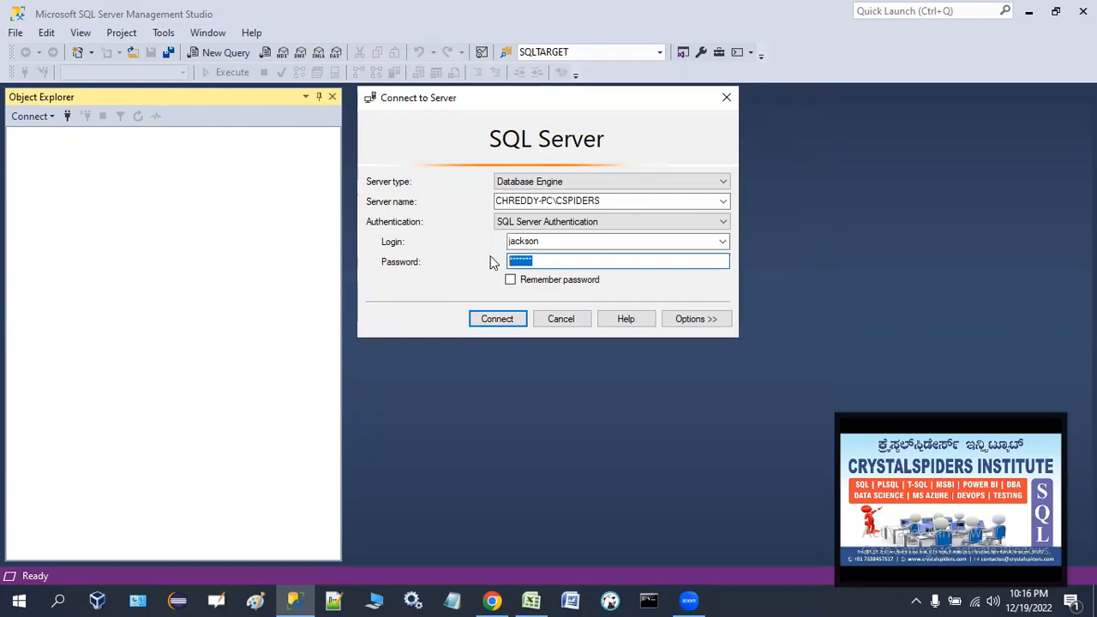
key("BackSpace")
type("*******")
left_click(492, 318)
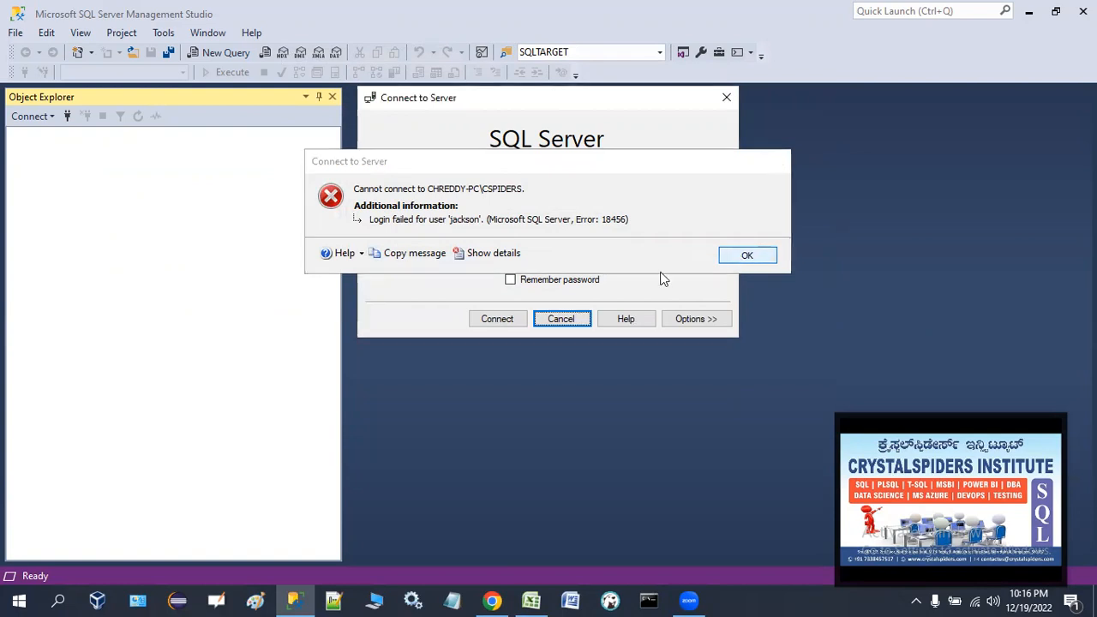
left_click(746, 257)
left_click(564, 319)
Reconnect to the server and review the Logins folder under Security.
left_click(67, 116)
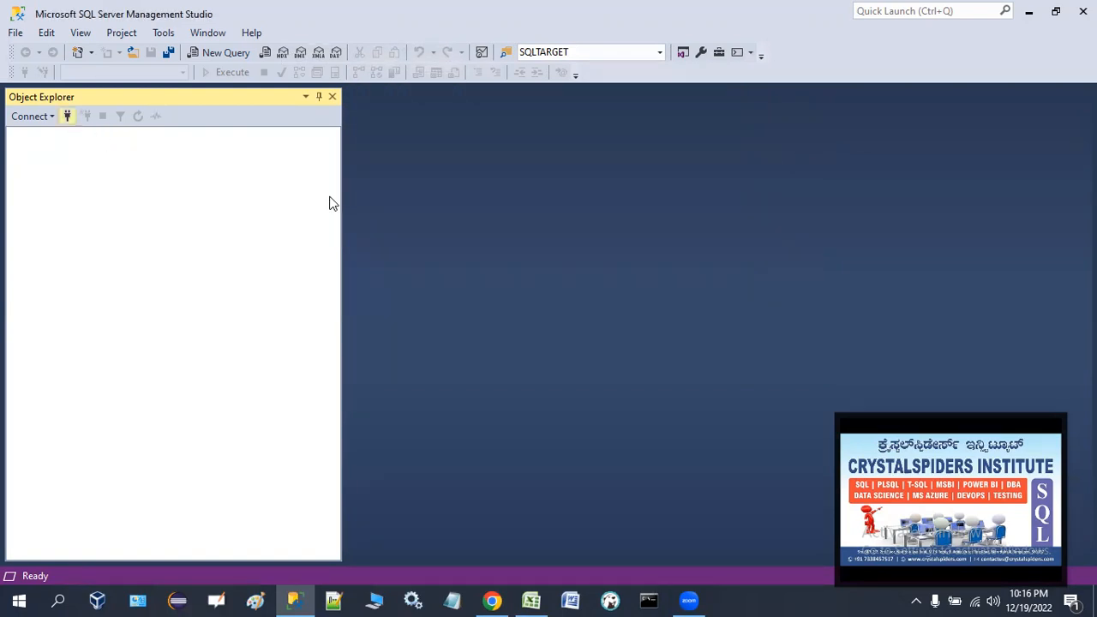
left_click(499, 319)
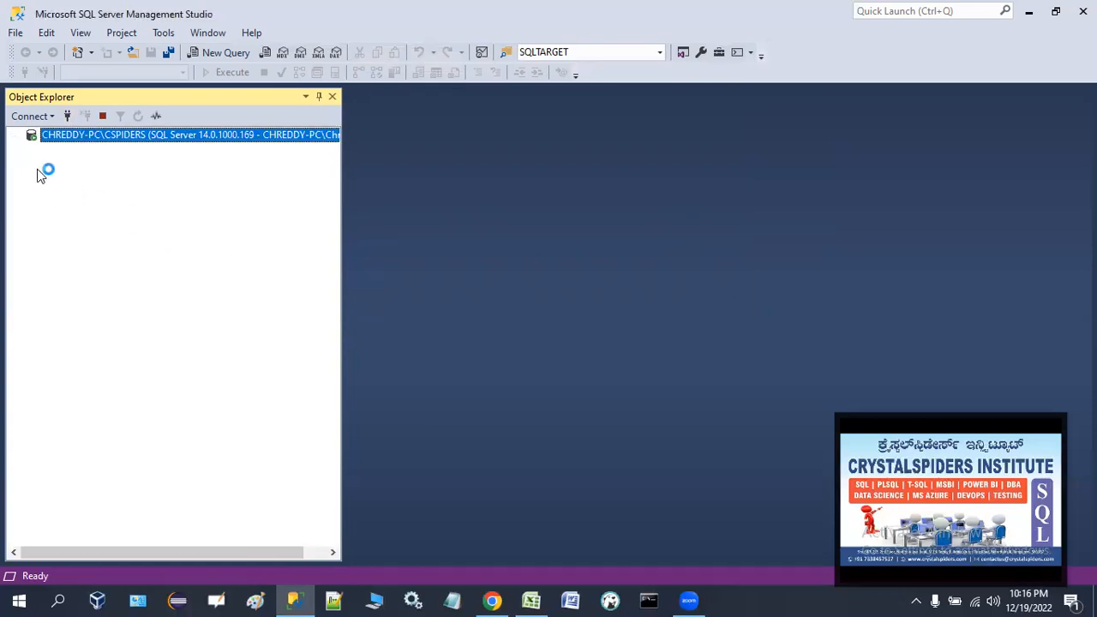
left_click(32, 163)
left_click(48, 178)
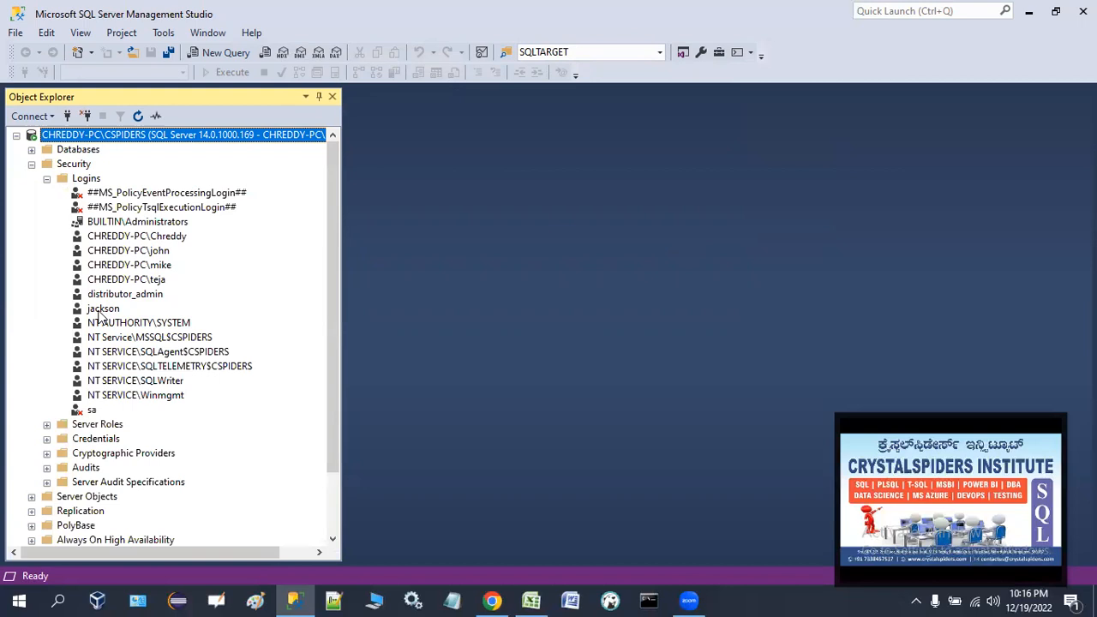
left_click(31, 164)
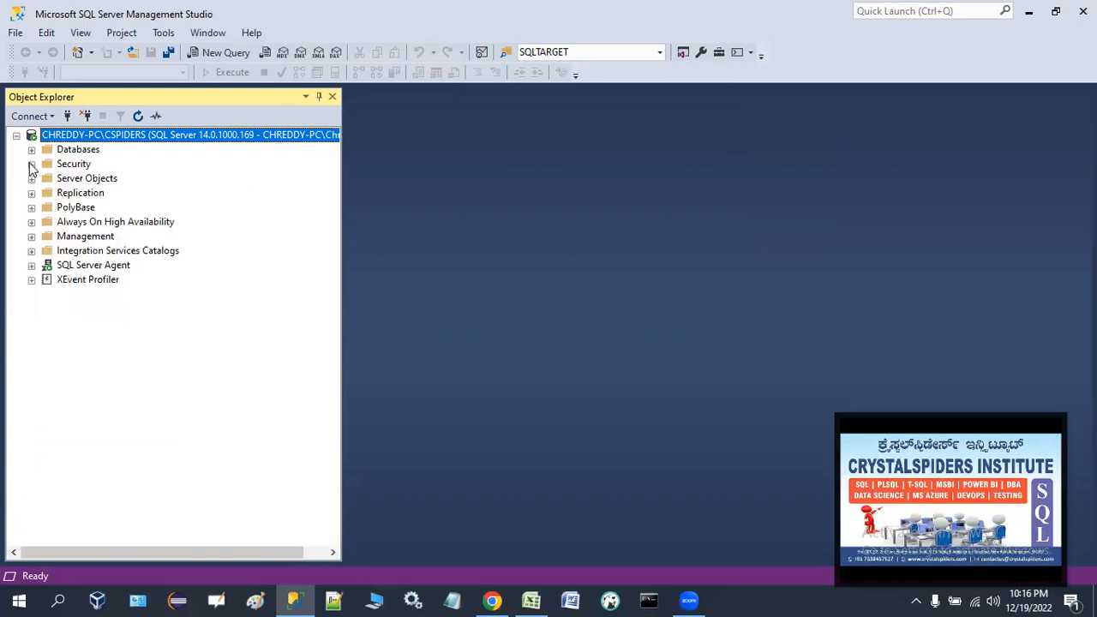
Set the server's authentication to SQL Server and Windows Authentication mode in server properties and confirm.
right_click(133, 142)
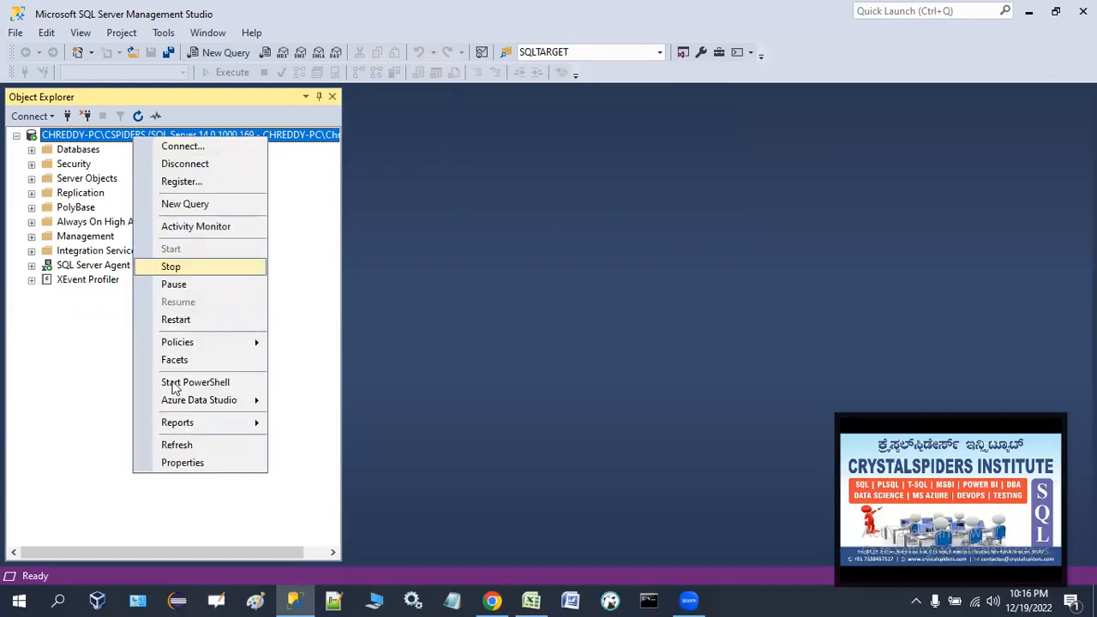
left_click(174, 464)
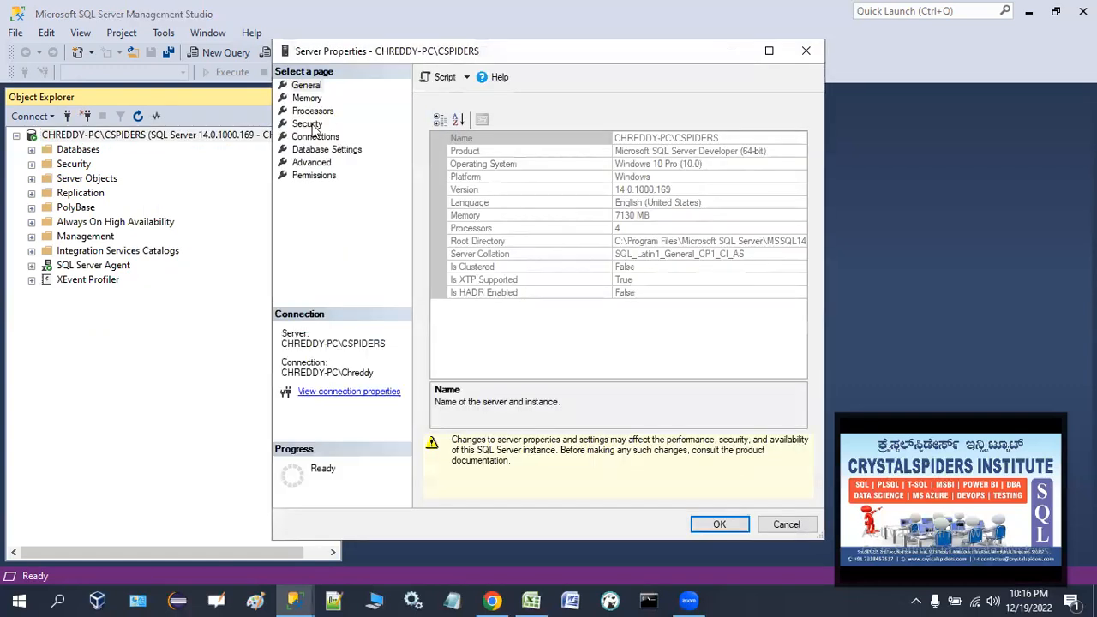
left_click(307, 124)
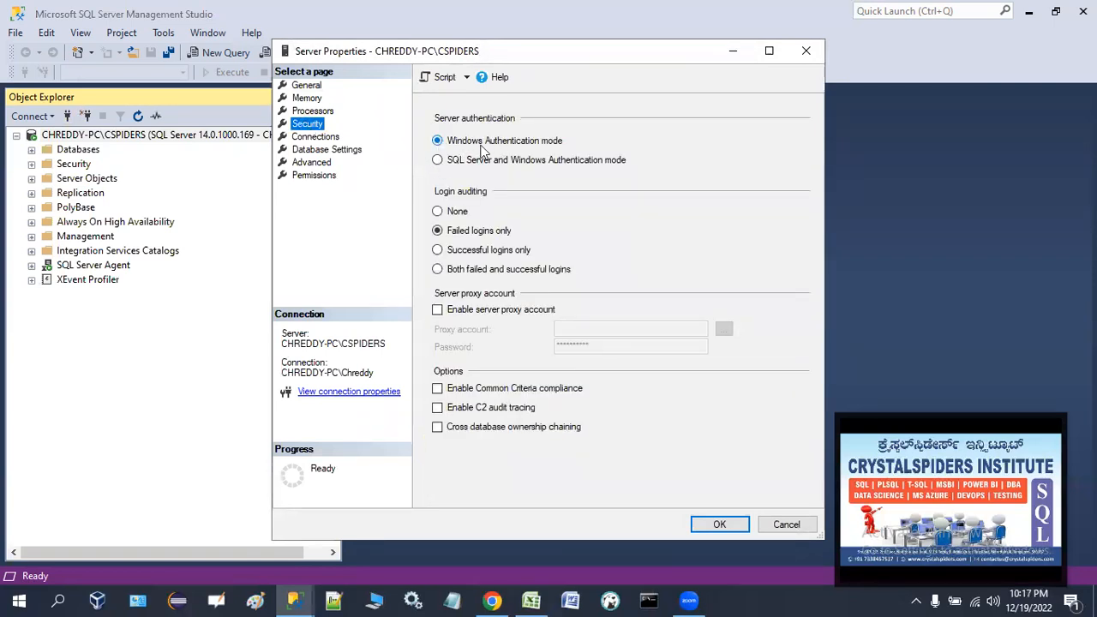
left_click(438, 161)
left_click(723, 529)
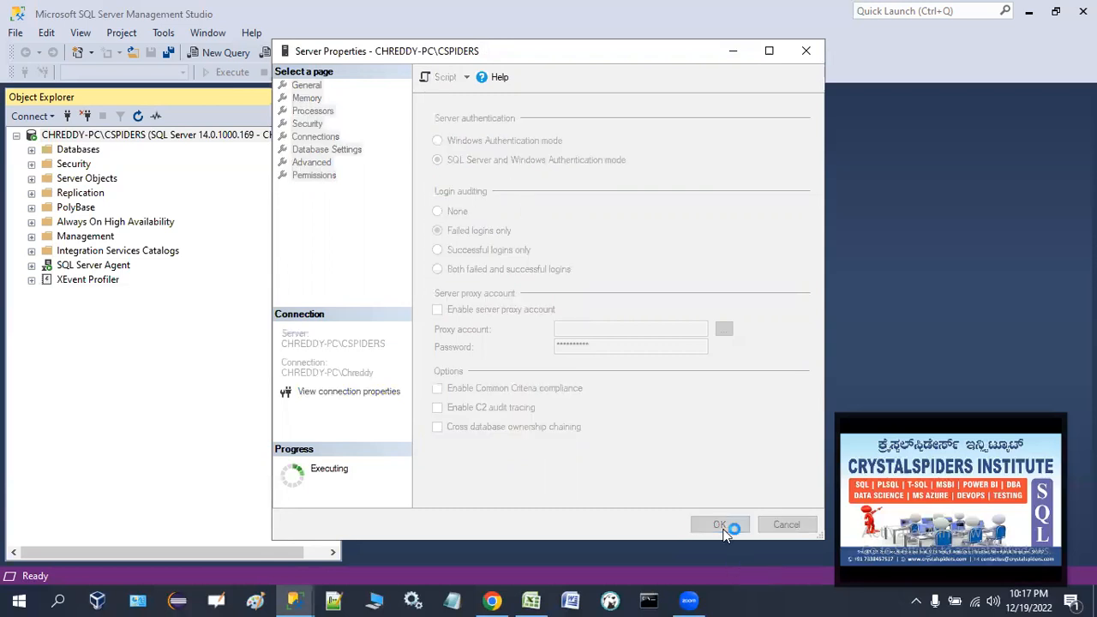
left_click(730, 323)
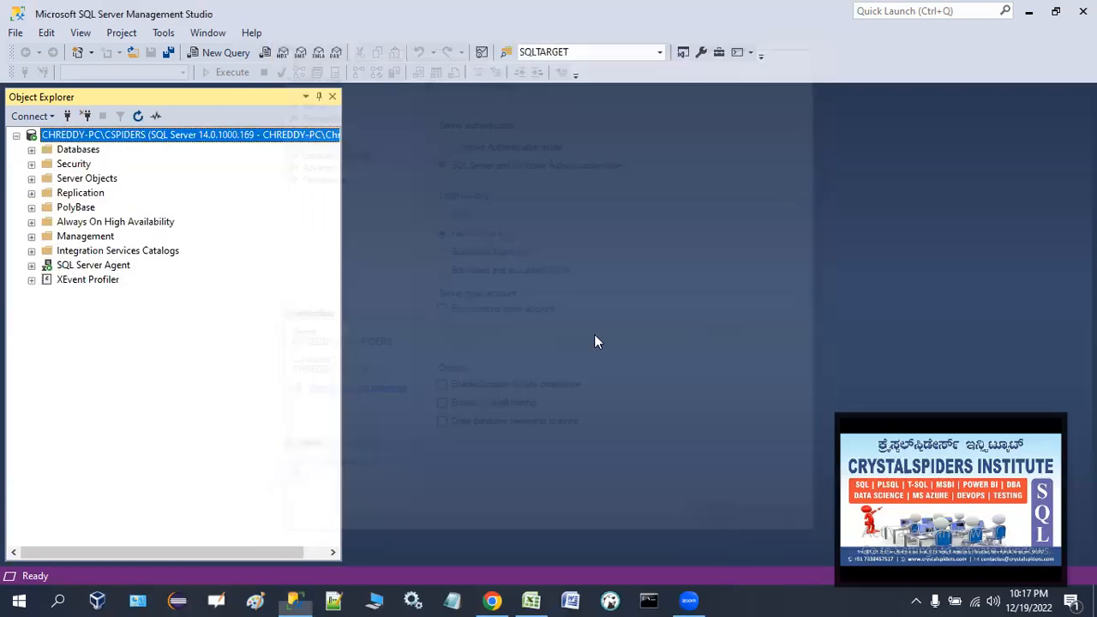
Restart the SQL Server instance service, agreeing to also stop SQL Server Agent.
right_click(96, 142)
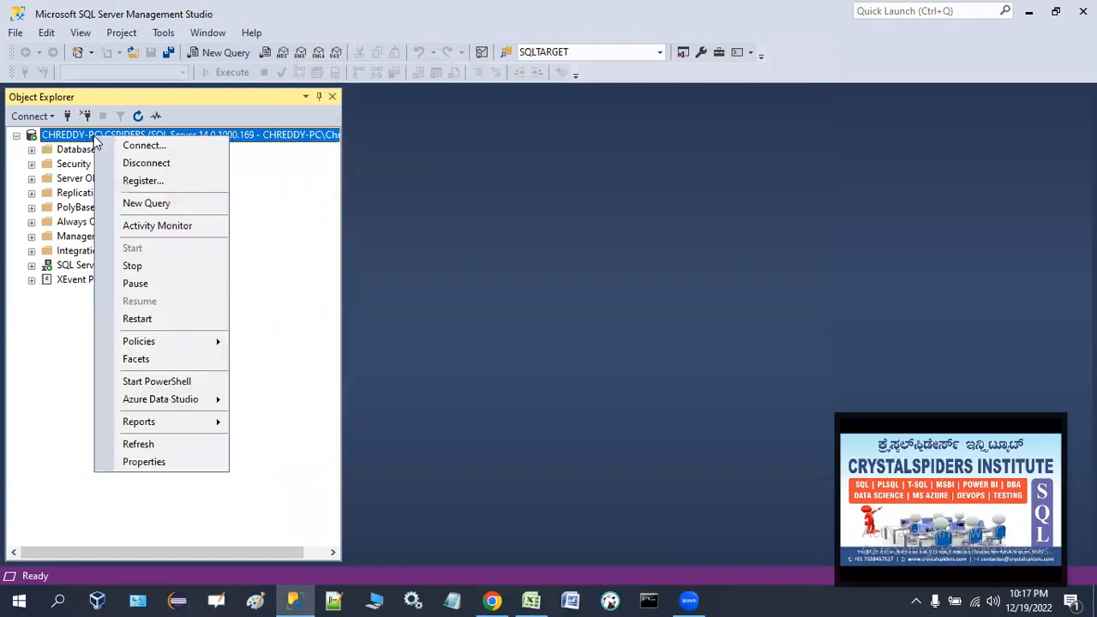
left_click(148, 319)
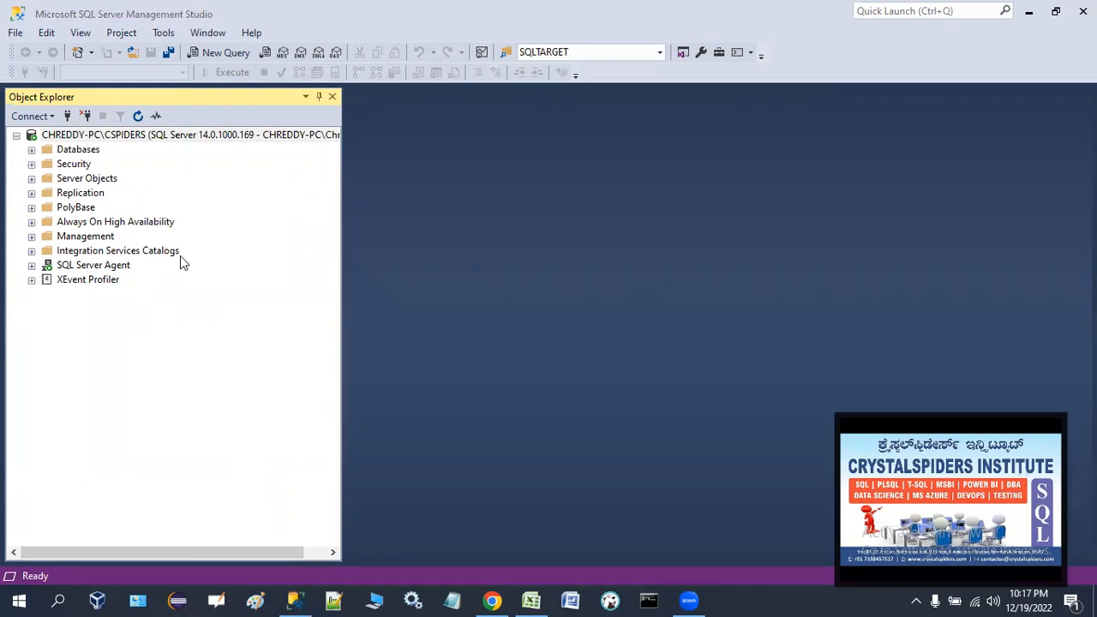
left_click(381, 88)
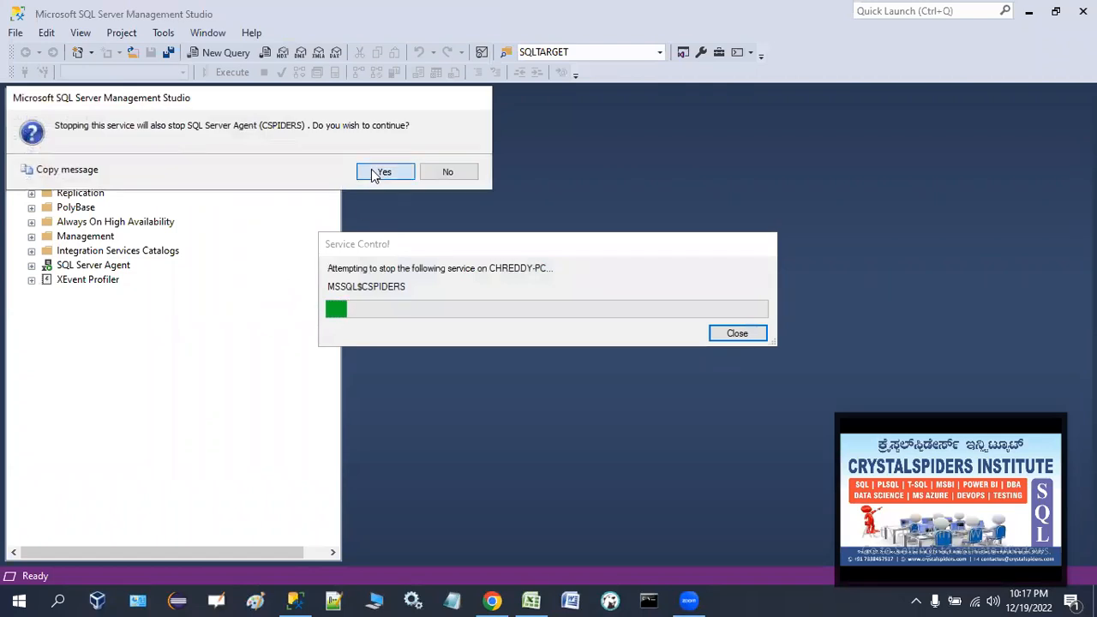
left_click(383, 172)
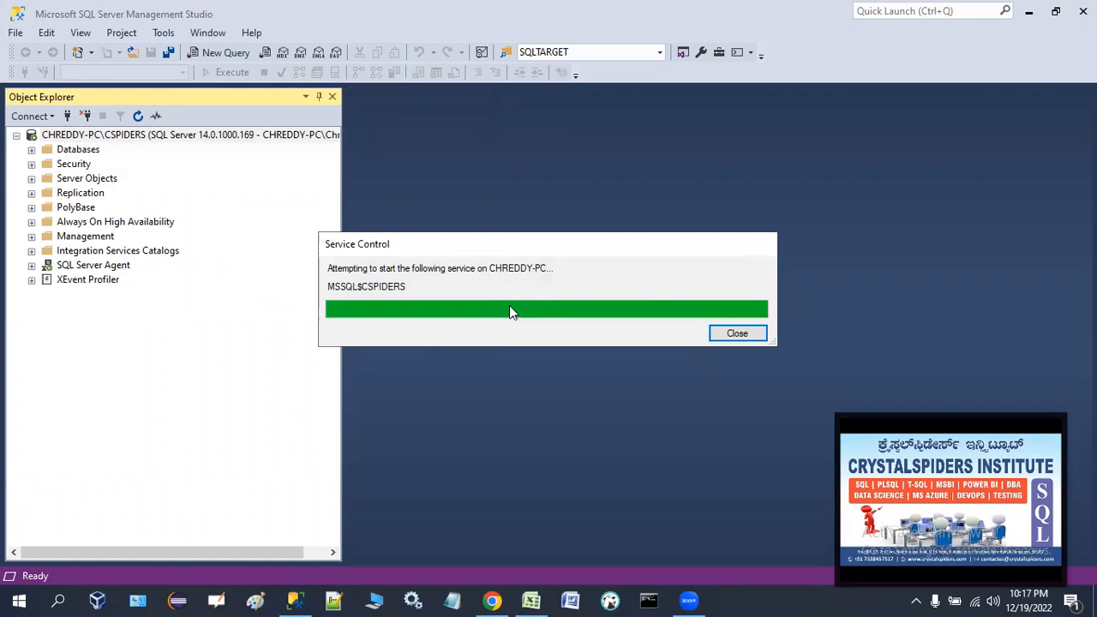
Disconnect and reconnect to the server using SQL Server Authentication with login jackson and its password.
left_click(86, 116)
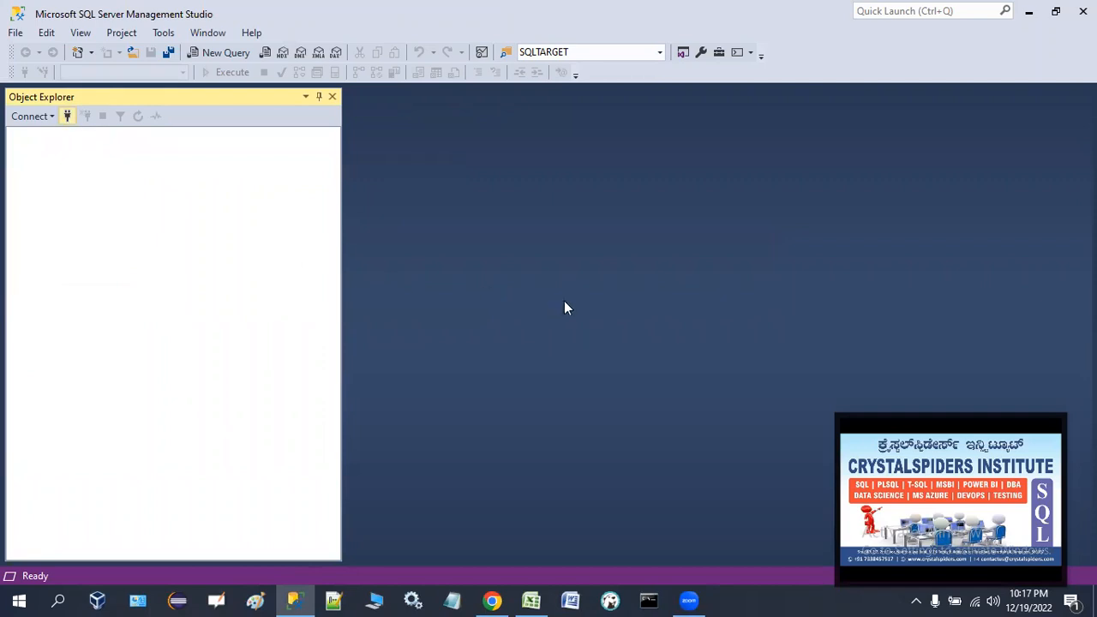
left_click(561, 221)
left_click(557, 247)
left_click(557, 241)
type("sackson")
key("Tab")
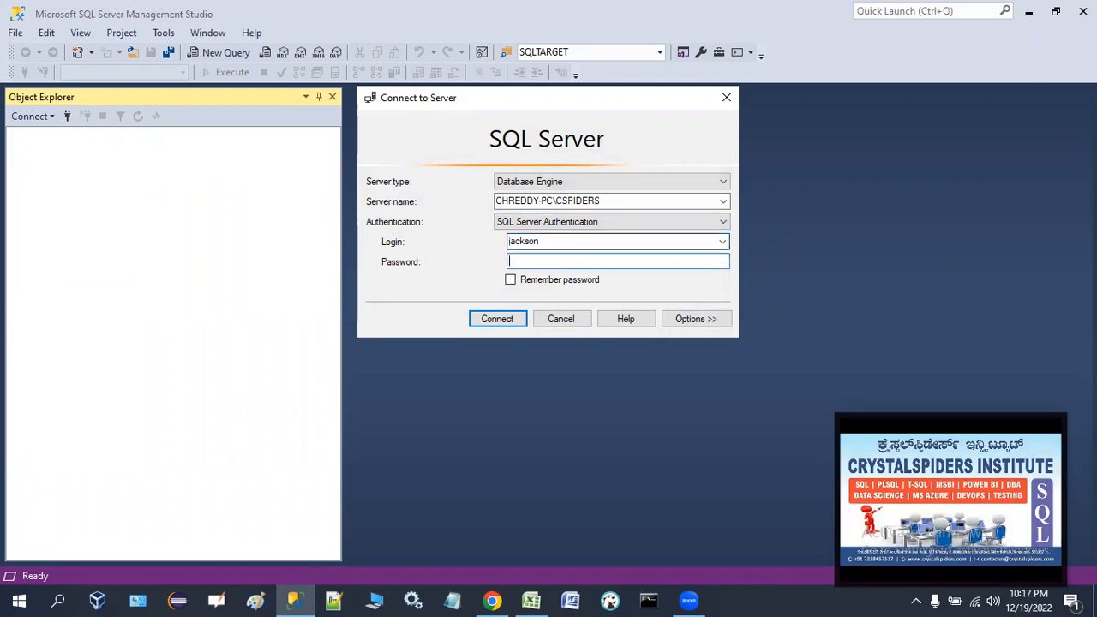
type("*******")
left_click(496, 318)
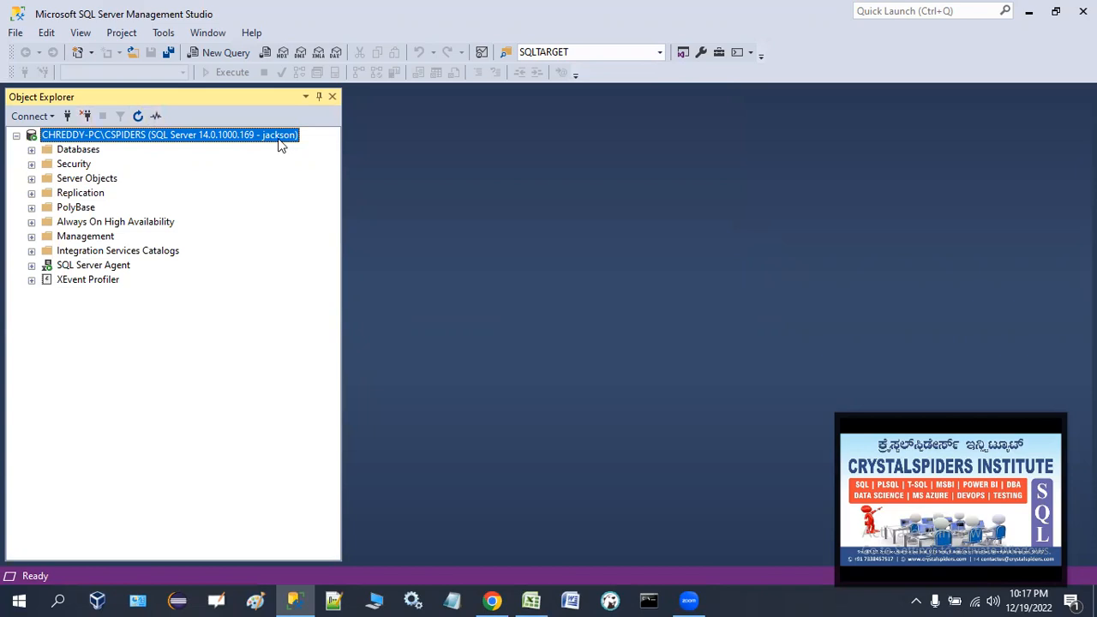
Open the server properties to review the Security page's authentication mode, cancel, and minimize the window.
right_click(110, 141)
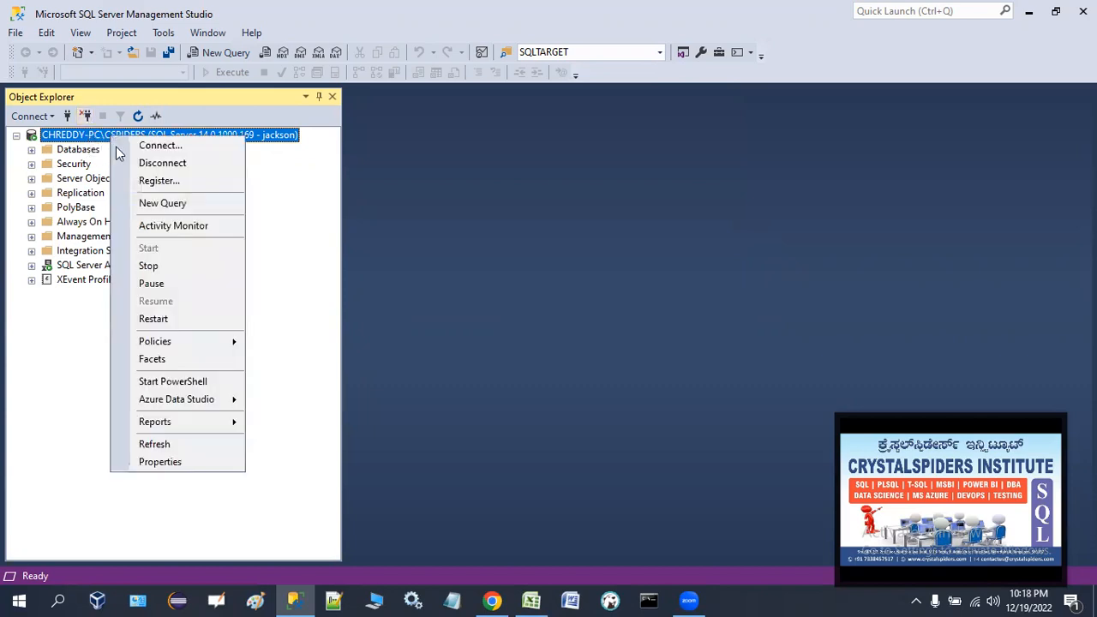
left_click(166, 458)
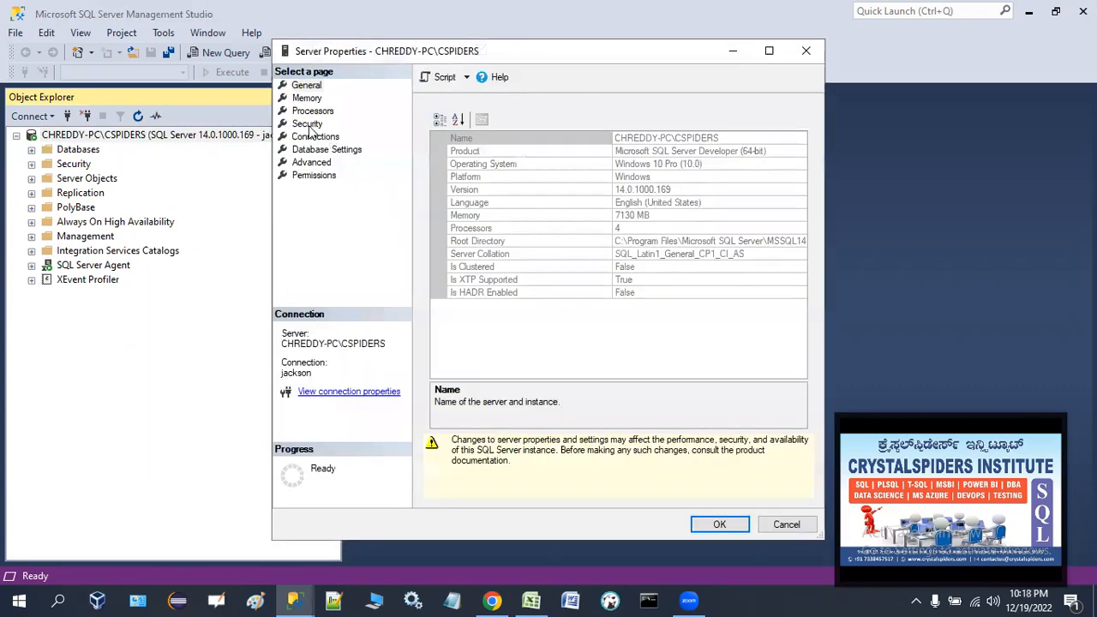
left_click(309, 126)
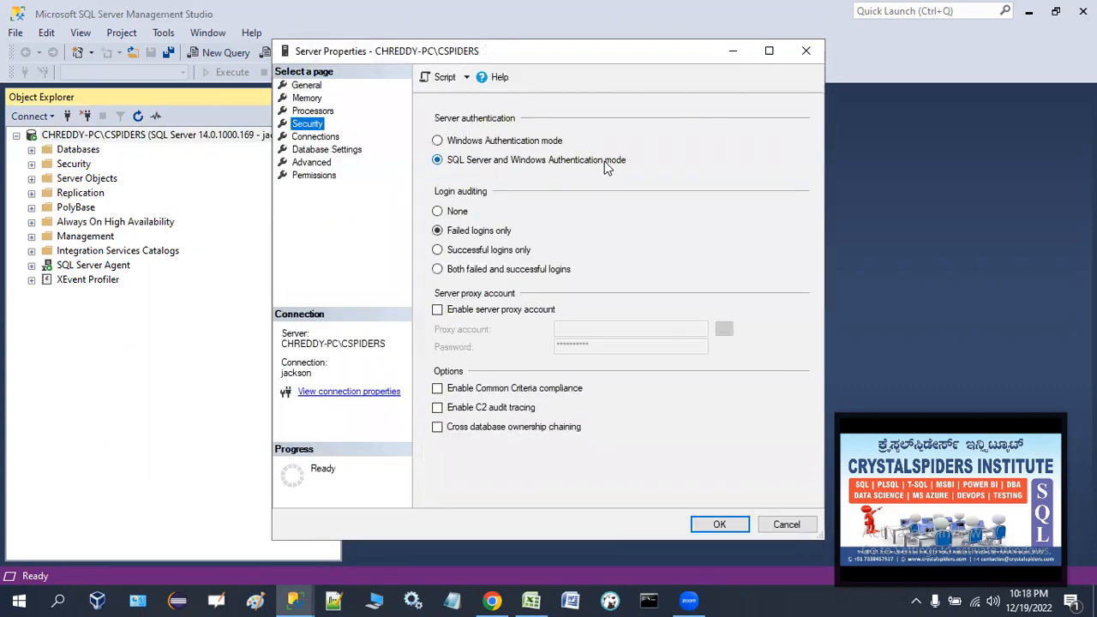
left_click(787, 523)
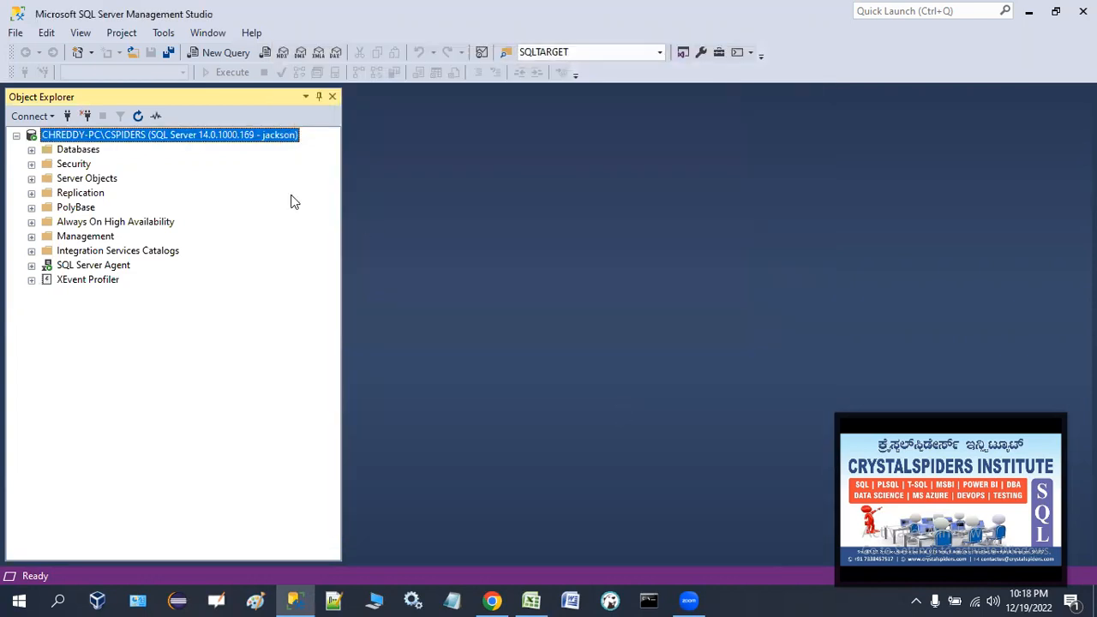
left_click(1028, 11)
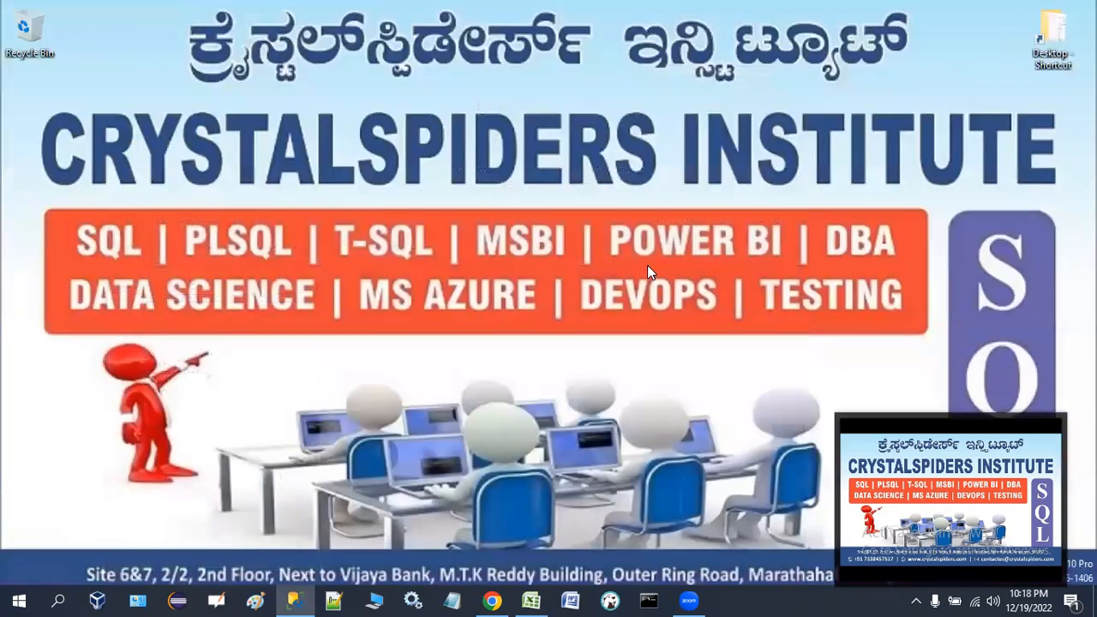